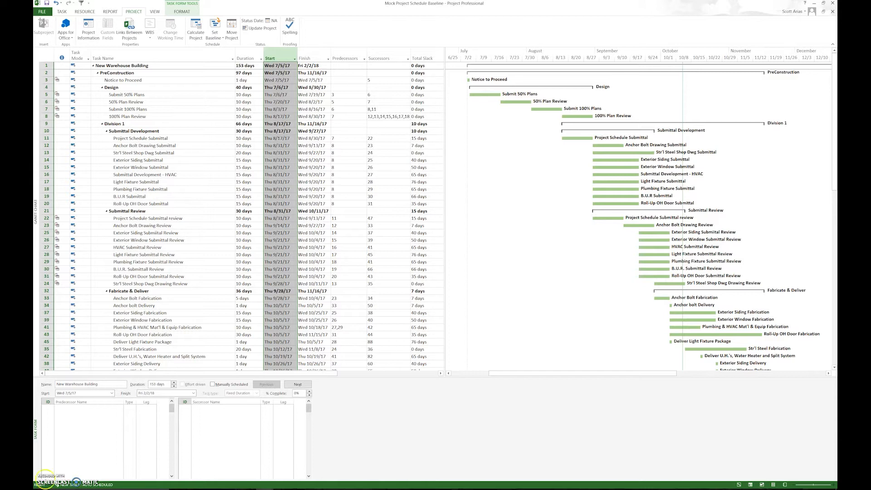
Step: Change the 50% Plan Review predecessor link of Submit 100% Plans to start-to-start (SS) with a 5-day lag
{"action": "left_click", "coordinate": [176, 138]}
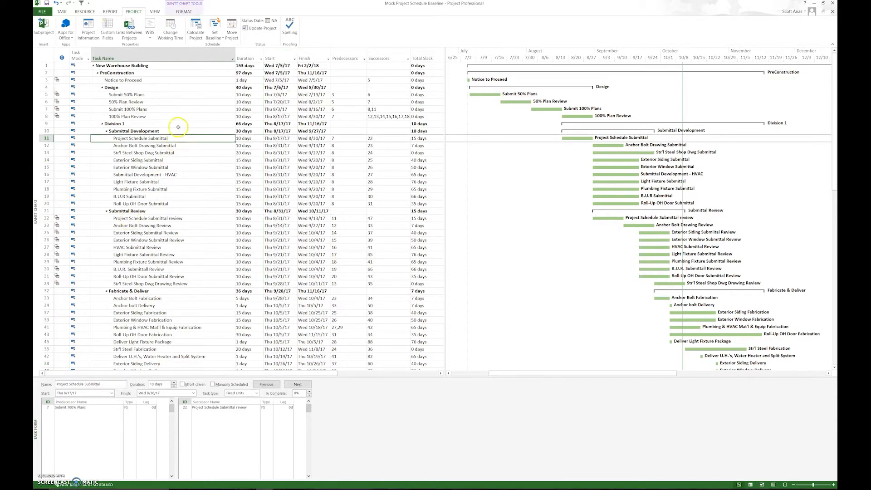
{"action": "left_click", "coordinate": [176, 100]}
{"action": "left_click", "coordinate": [161, 94]}
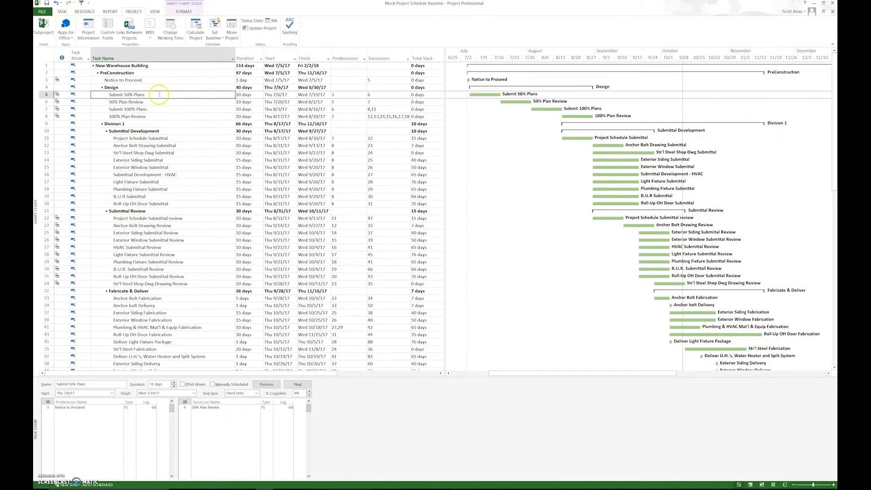
{"action": "left_click", "coordinate": [159, 103]}
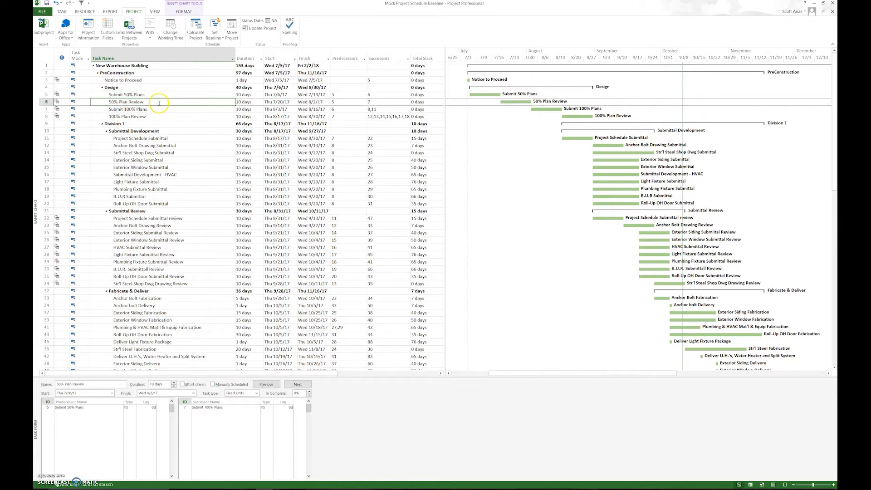
{"action": "left_click", "coordinate": [158, 112]}
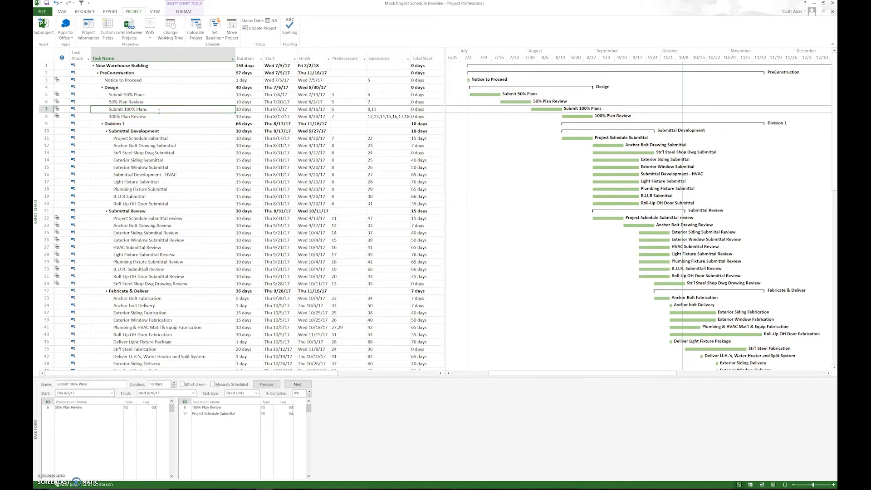
{"action": "left_click", "coordinate": [134, 407]}
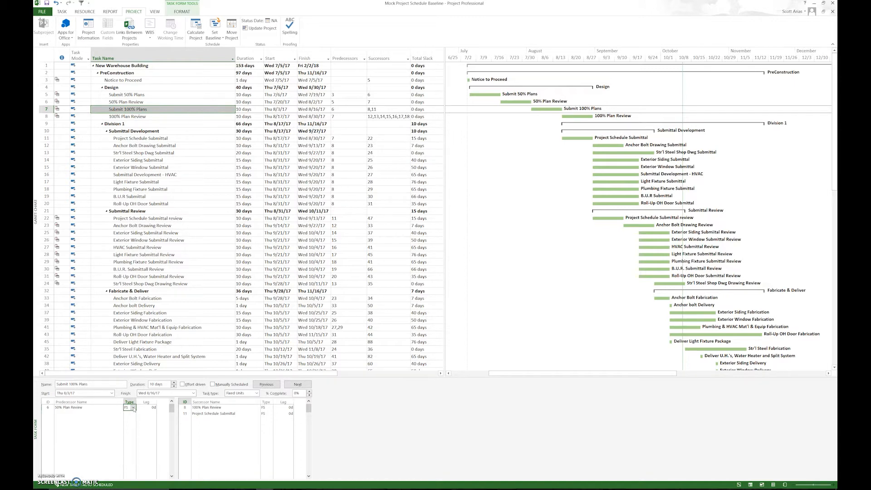
{"action": "left_click", "coordinate": [133, 407]}
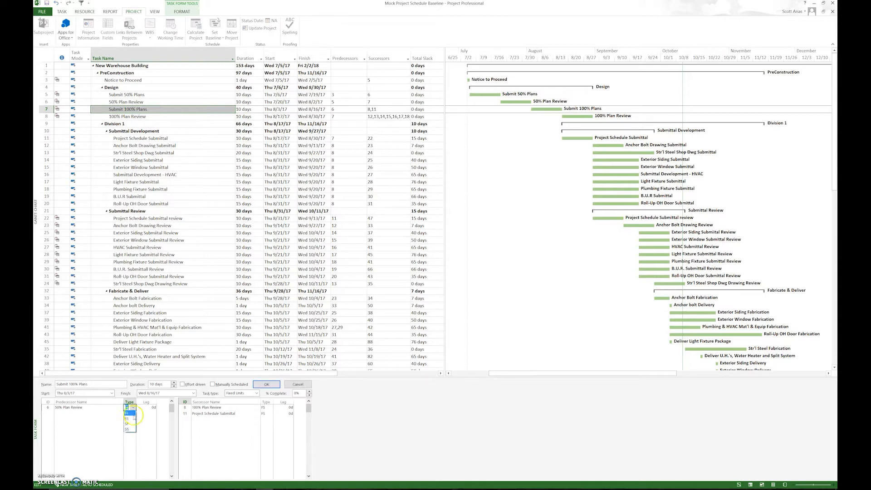
{"action": "left_click", "coordinate": [131, 429]}
{"action": "left_click", "coordinate": [145, 408]}
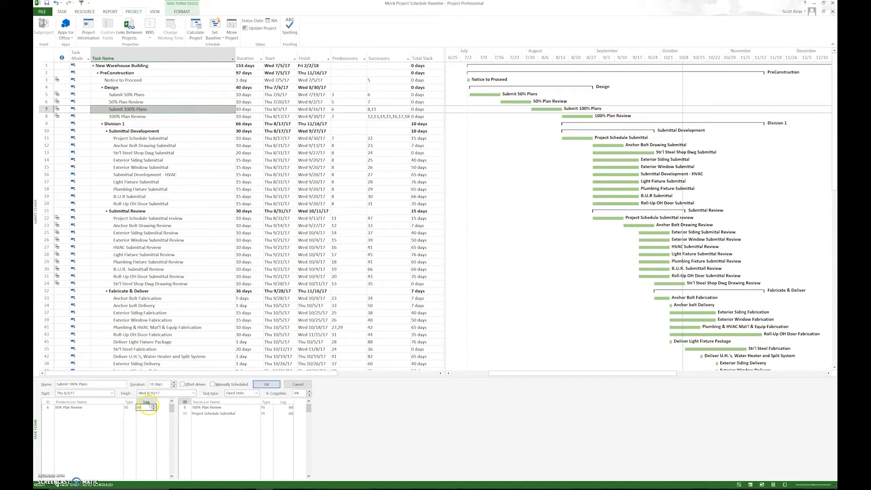
{"action": "left_click", "coordinate": [154, 406]}
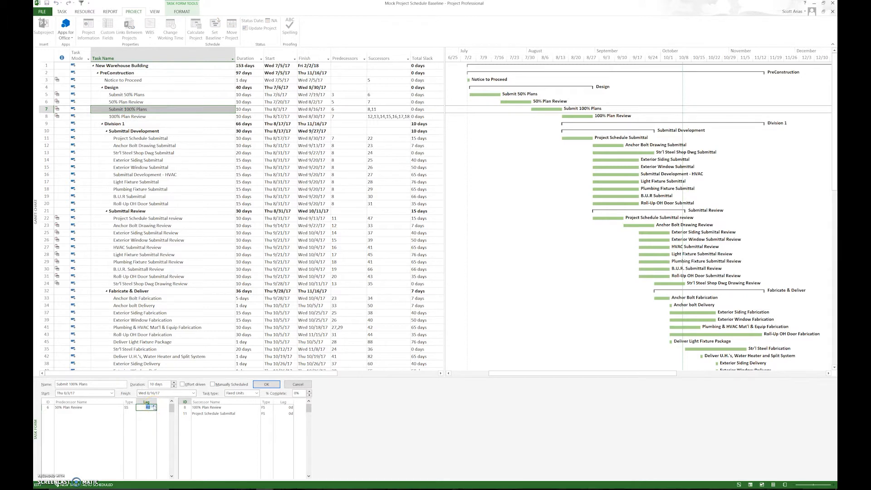
{"action": "left_click", "coordinate": [272, 384]}
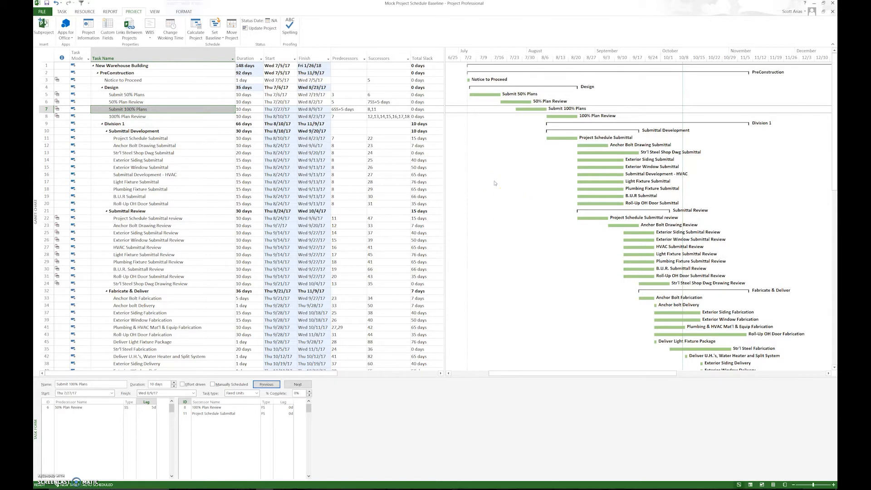
Step: Highlight the critical tasks in the Gantt chart's bar styles and select the predecessor entry of Submit 100% Plans
{"action": "right_click", "coordinate": [495, 182]}
{"action": "mouse_move", "coordinate": [527, 228]}
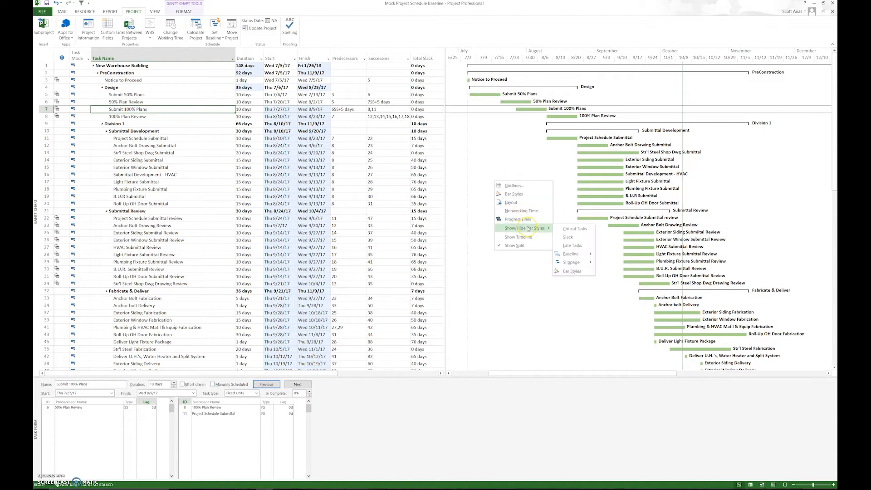
{"action": "left_click", "coordinate": [573, 228]}
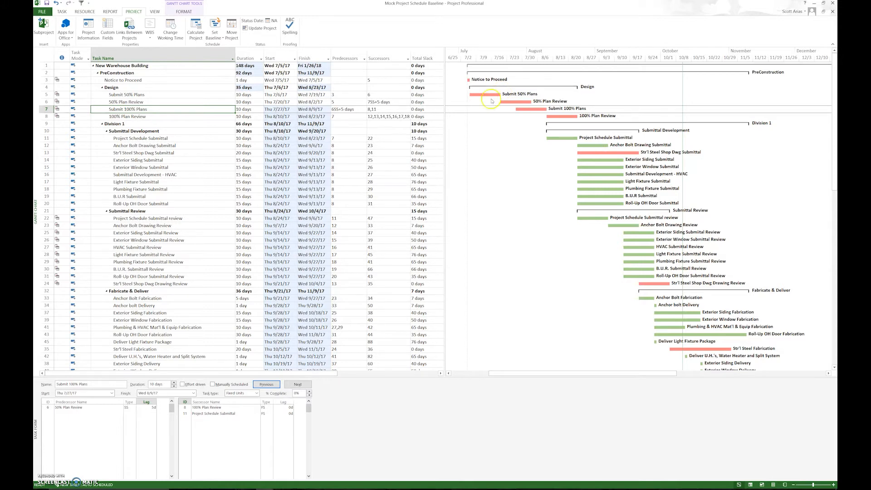
{"action": "left_click", "coordinate": [348, 110]}
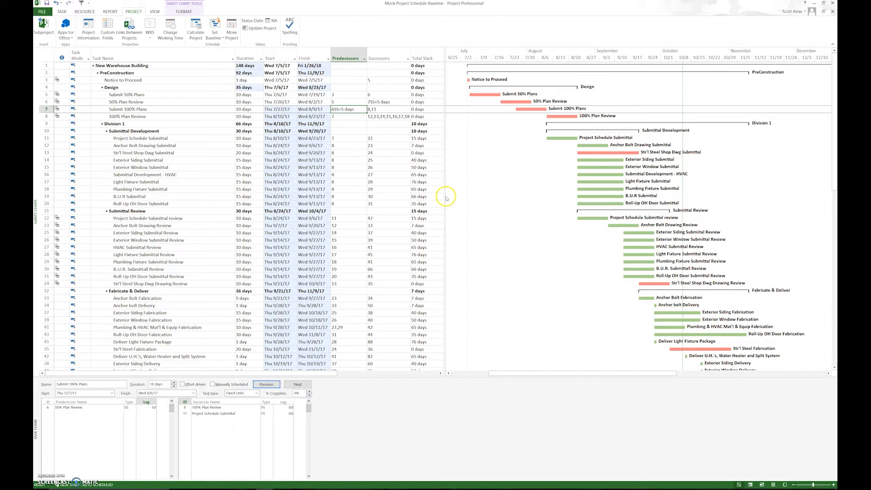
Step: Set the duration of the Str'l Steel, Rf Joists, Rf Deck Erection task to 8 days
{"action": "left_click", "coordinate": [249, 145]}
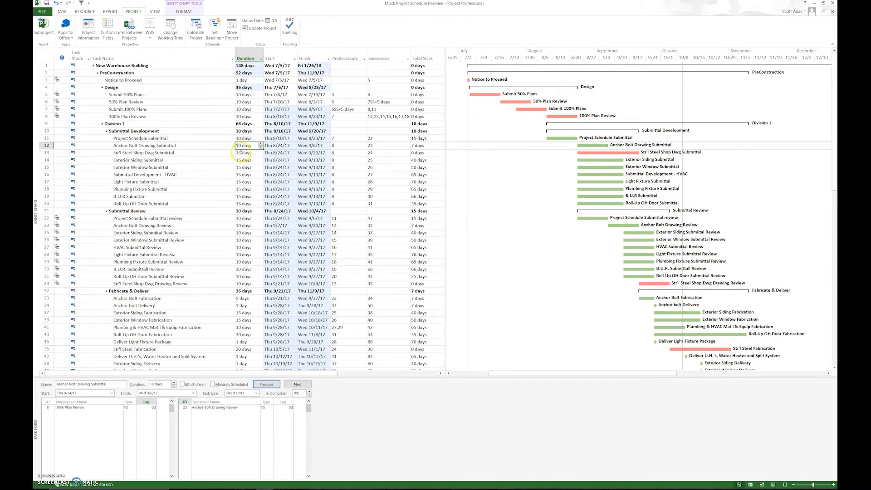
{"action": "left_click", "coordinate": [242, 154]}
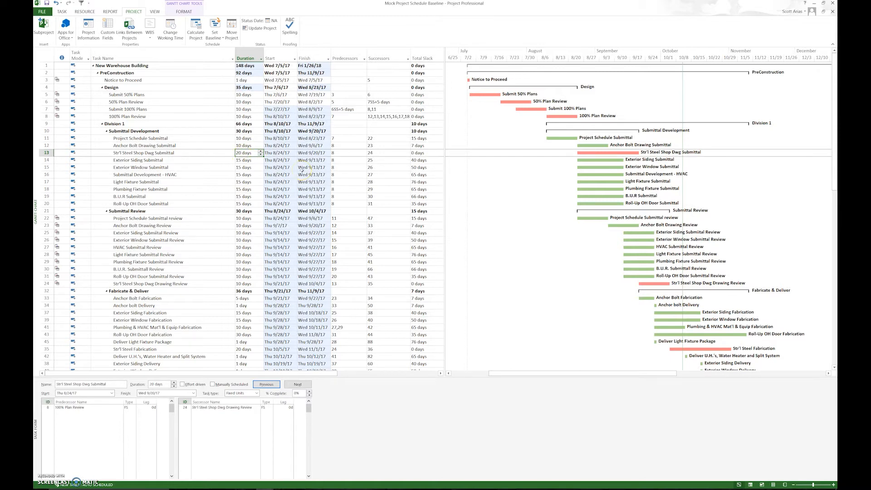
{"action": "left_click", "coordinate": [833, 347]}
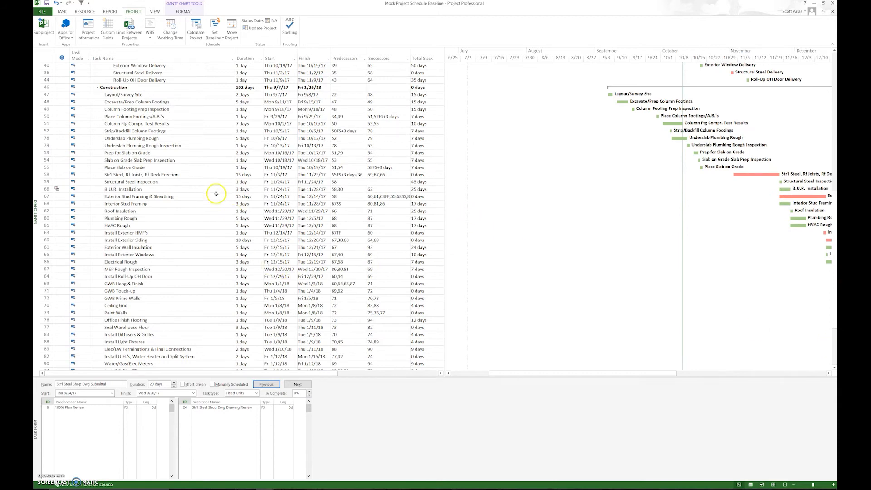
{"action": "left_click", "coordinate": [249, 181]}
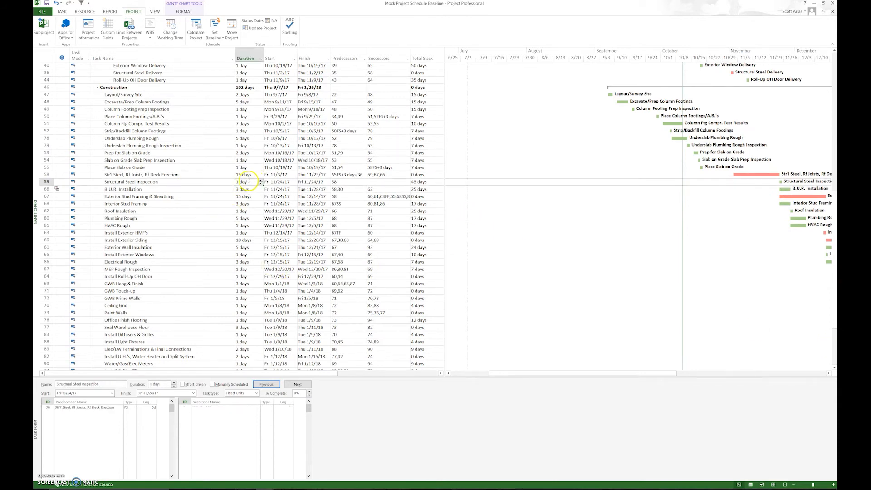
{"action": "right_click", "coordinate": [249, 167]}
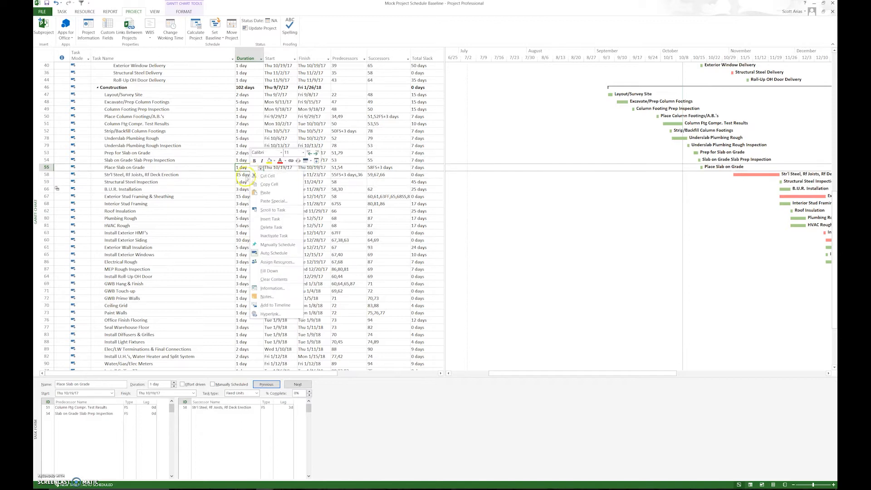
{"action": "left_click", "coordinate": [248, 177]}
{"action": "left_click", "coordinate": [246, 175]}
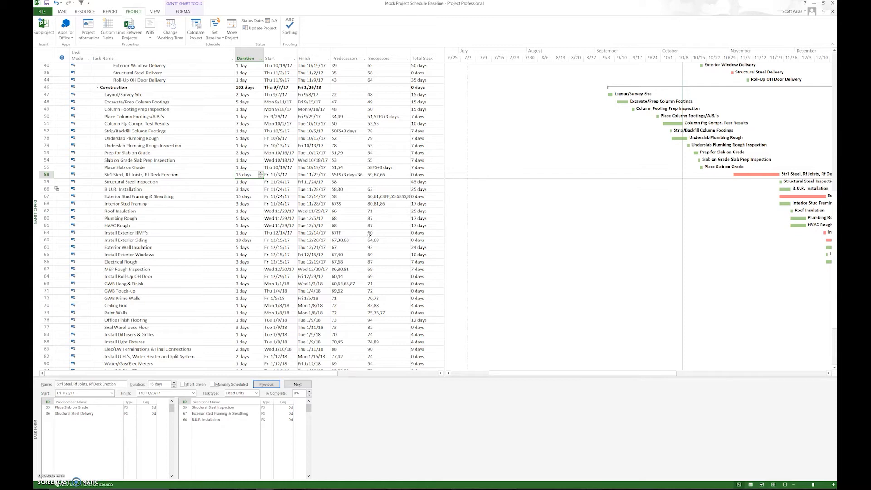
{"action": "type", "text": "8"}
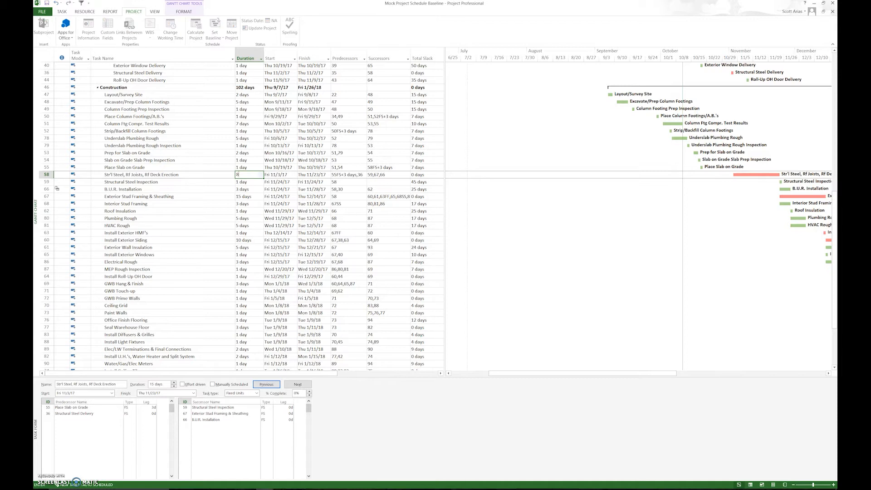
{"action": "key", "text": "Return"}
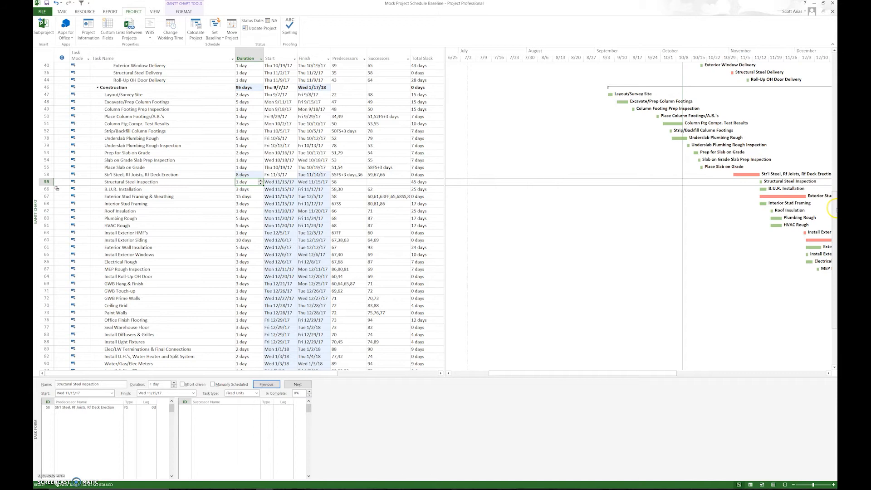
Step: Set the Finish No Later Than constraint date of Post-Construction Close-Out to 1/1/18 and check its total slack
{"action": "left_click_drag", "start_coordinate": [833, 209], "coordinate": [833, 318]}
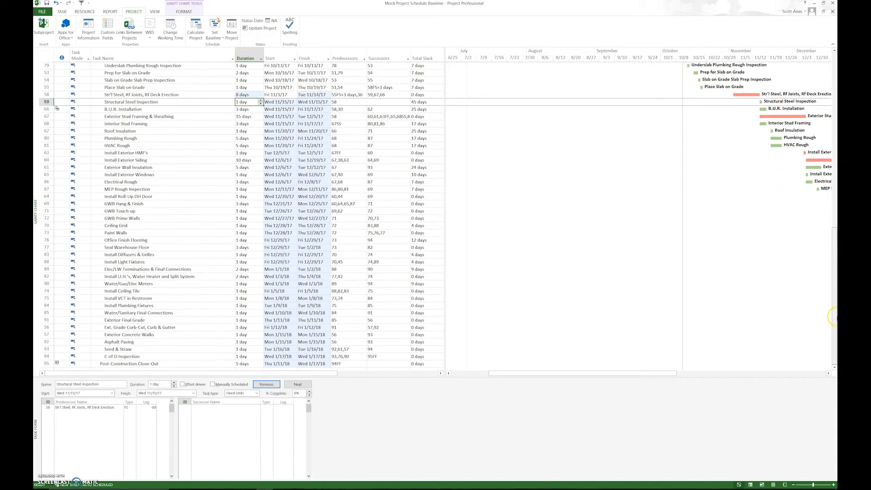
{"action": "left_click", "coordinate": [167, 363]}
{"action": "double_click", "coordinate": [166, 361]}
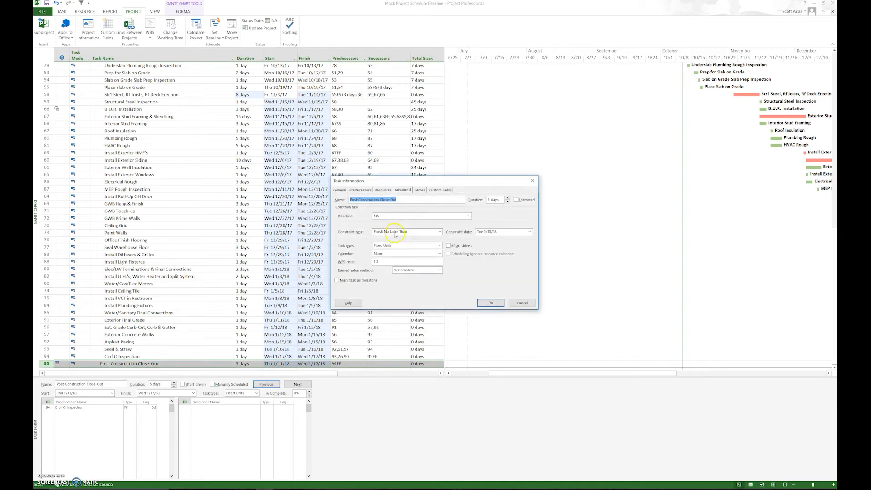
{"action": "left_click", "coordinate": [529, 231]}
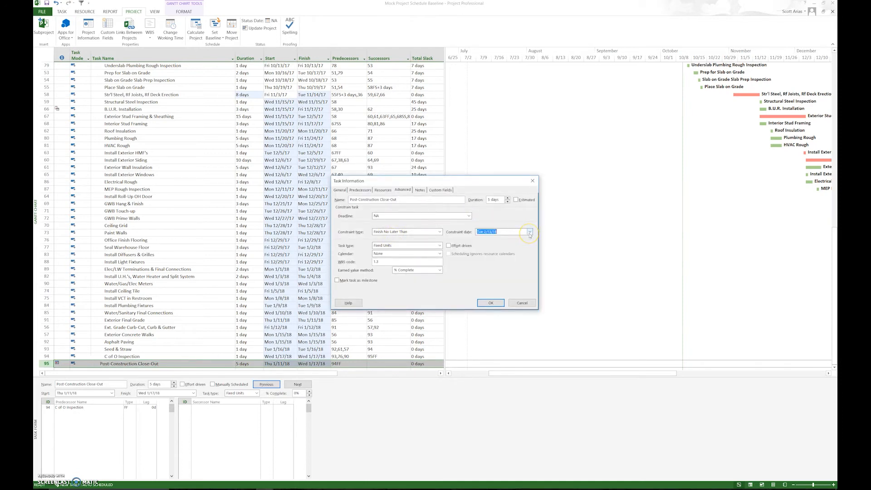
{"action": "left_click", "coordinate": [476, 240]}
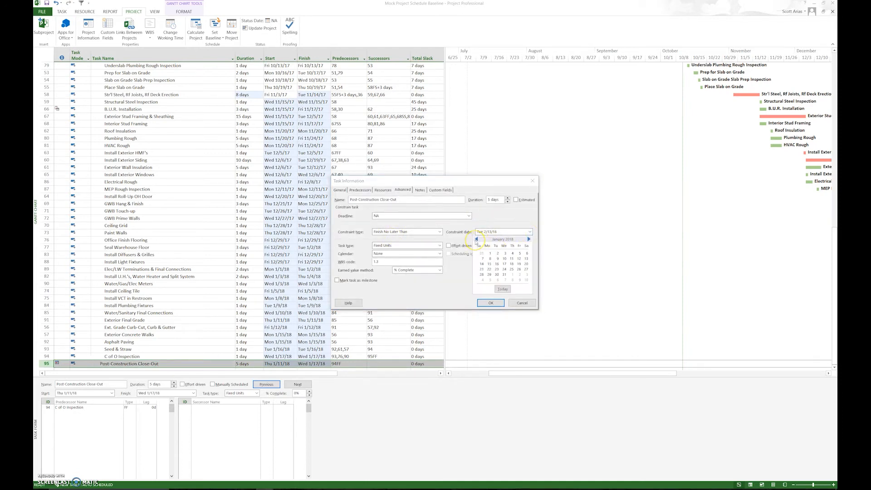
{"action": "left_click", "coordinate": [529, 239]}
{"action": "left_click", "coordinate": [492, 257]}
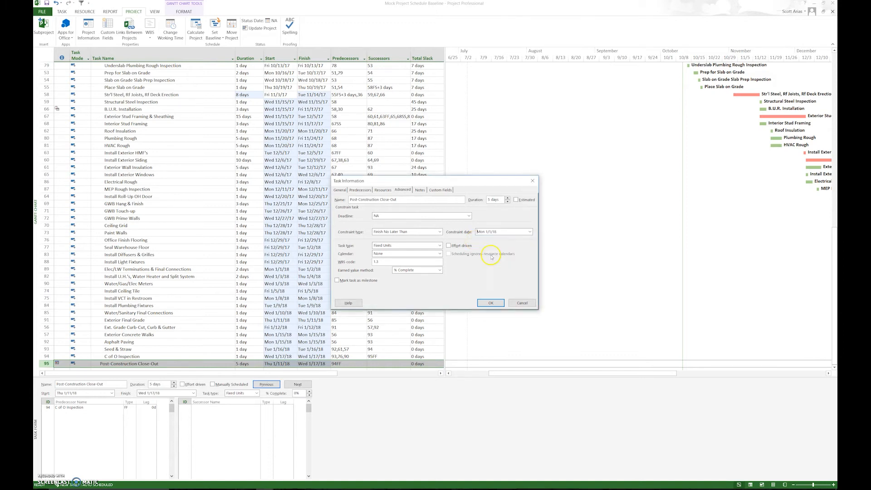
{"action": "left_click", "coordinate": [490, 302]}
{"action": "left_click", "coordinate": [436, 299]}
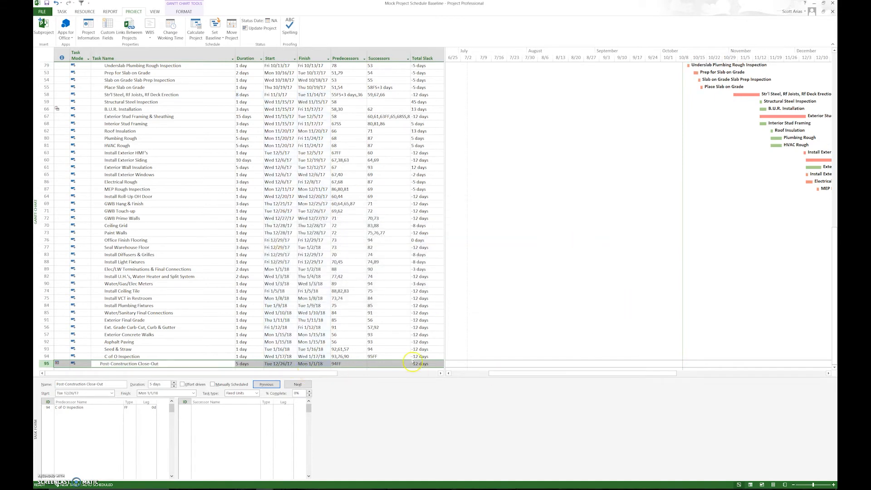
{"action": "left_click", "coordinate": [427, 363]}
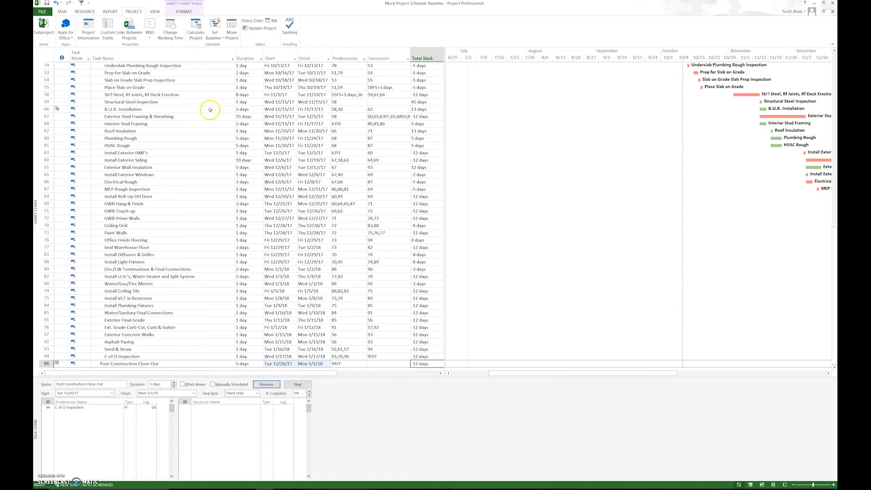
Step: Set the duration of Exterior Stud Framing & Sheathing to 8 days
{"action": "left_click", "coordinate": [253, 116]}
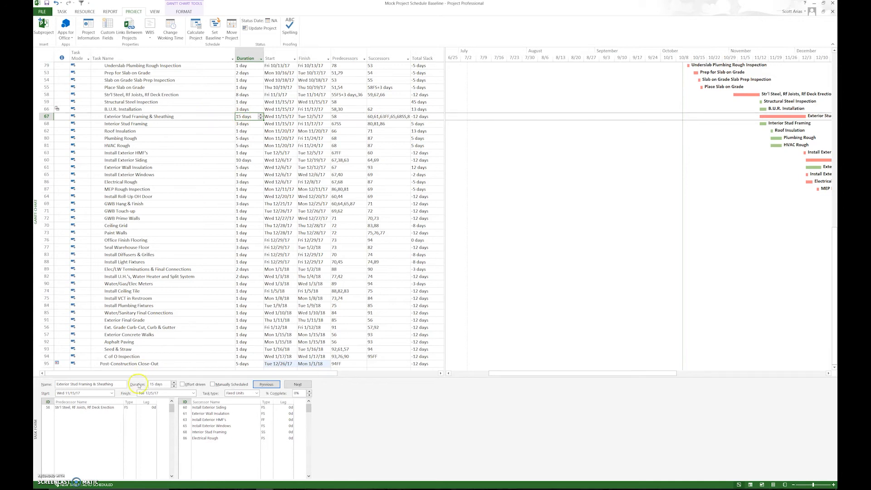
{"action": "left_click", "coordinate": [96, 407]}
{"action": "type", "text": "8"}
{"action": "key", "text": "Return"}
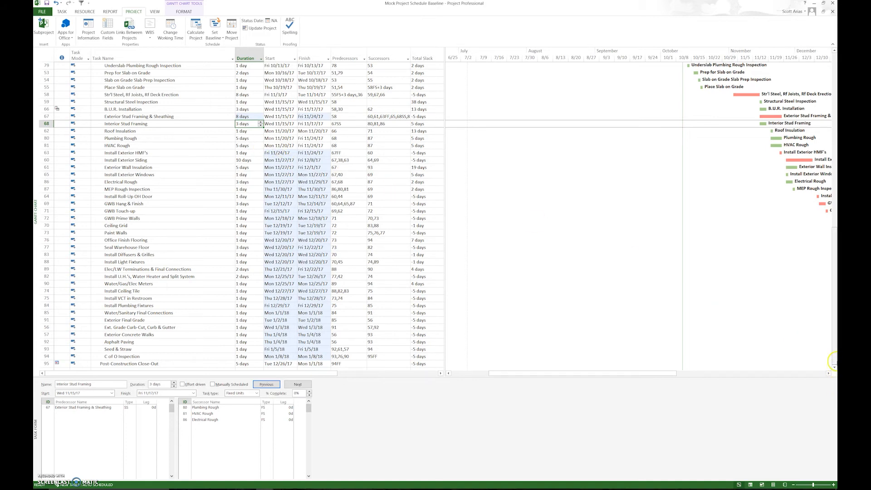
Step: Examine the critical bars and total slack from project close-out back to the design tasks for further time savings
{"action": "left_click", "coordinate": [834, 367]}
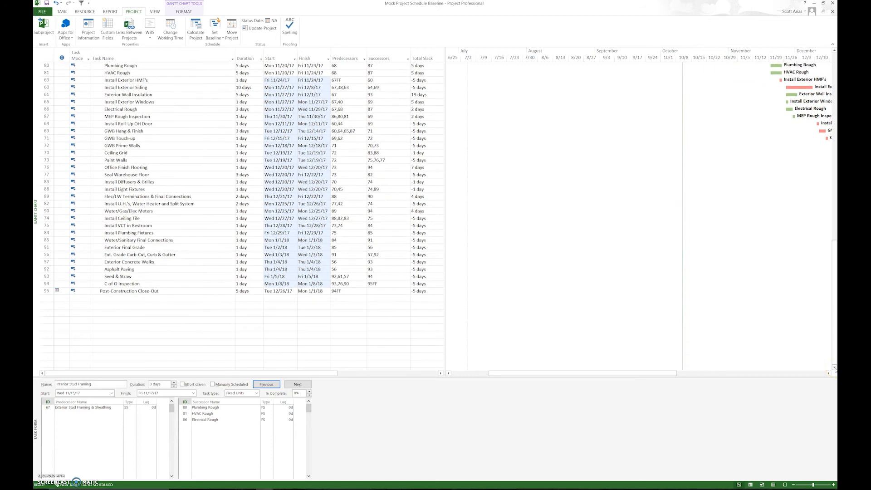
{"action": "left_click", "coordinate": [828, 373]}
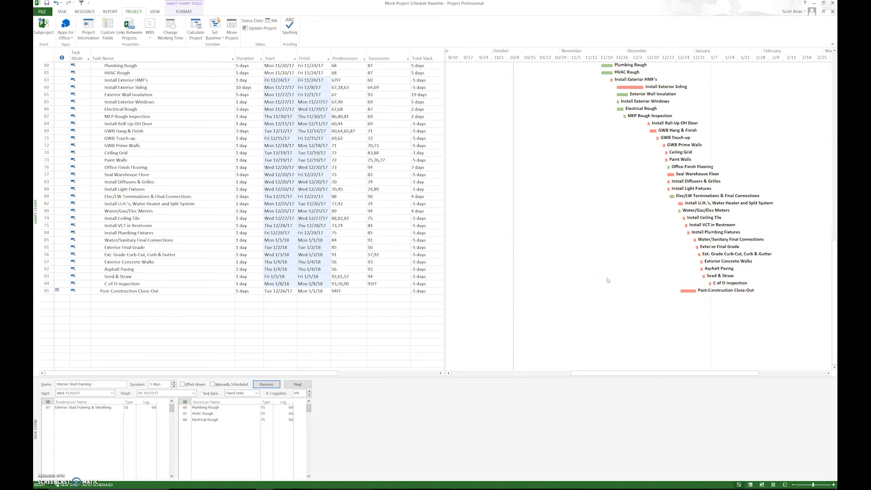
{"action": "left_click", "coordinate": [833, 74]}
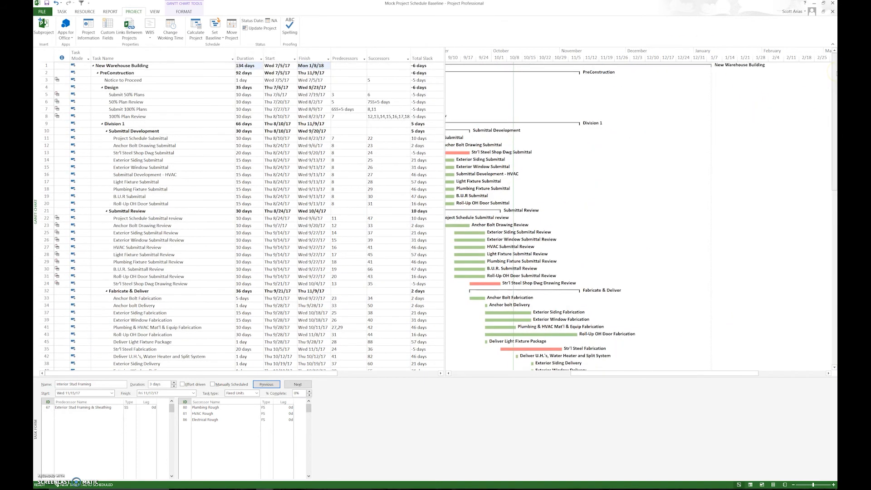
{"action": "left_click", "coordinate": [213, 350]}
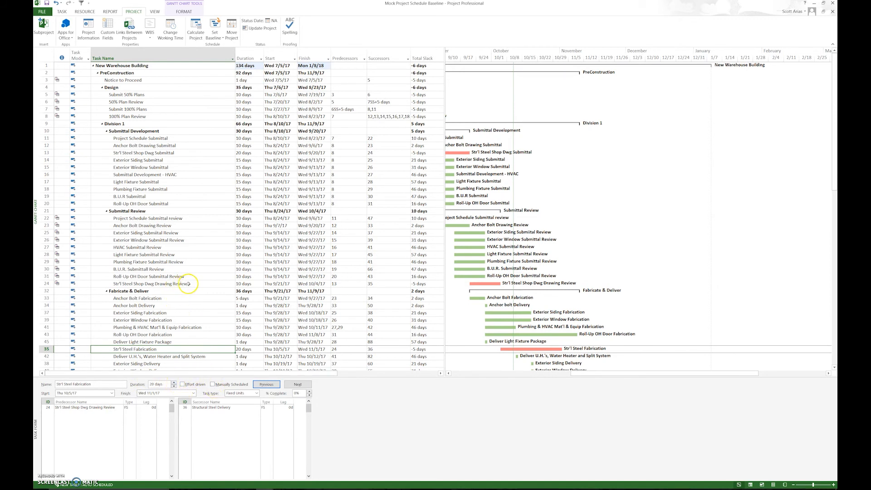
{"action": "left_click", "coordinate": [448, 372]}
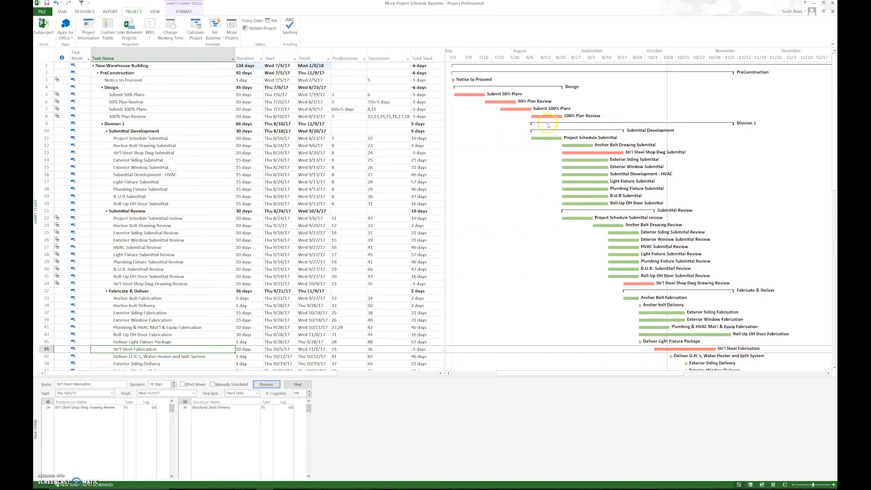
{"action": "left_click", "coordinate": [550, 175]}
{"action": "left_click", "coordinate": [481, 128]}
Step: Change the 100% Plan Review predecessor link of Str'l Steel Shop Dwg Submittal to start-to-start (SS) with a 5-day lag, and check the final tasks' slack
{"action": "left_click", "coordinate": [182, 153]}
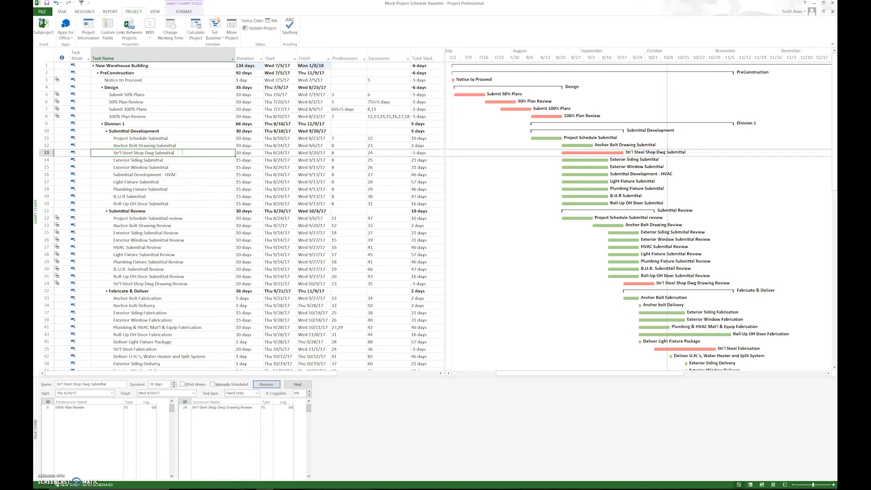
{"action": "left_click", "coordinate": [131, 408]}
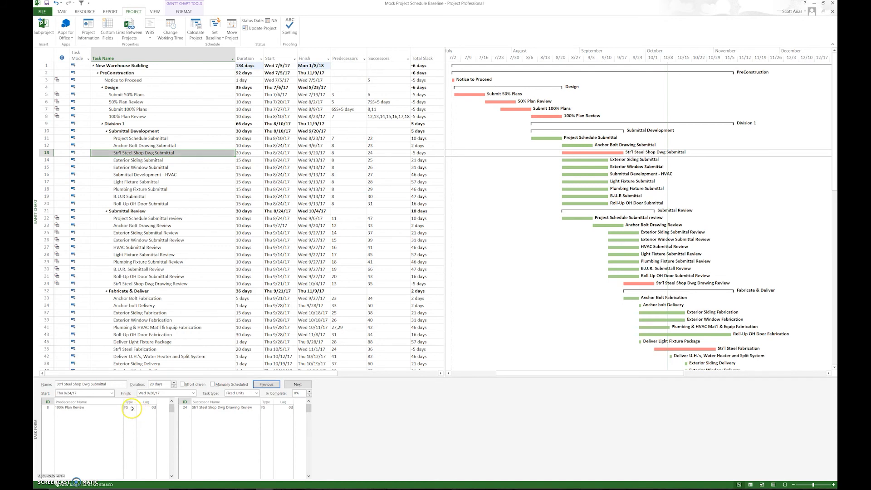
{"action": "left_click", "coordinate": [134, 407]}
{"action": "left_click", "coordinate": [130, 430]}
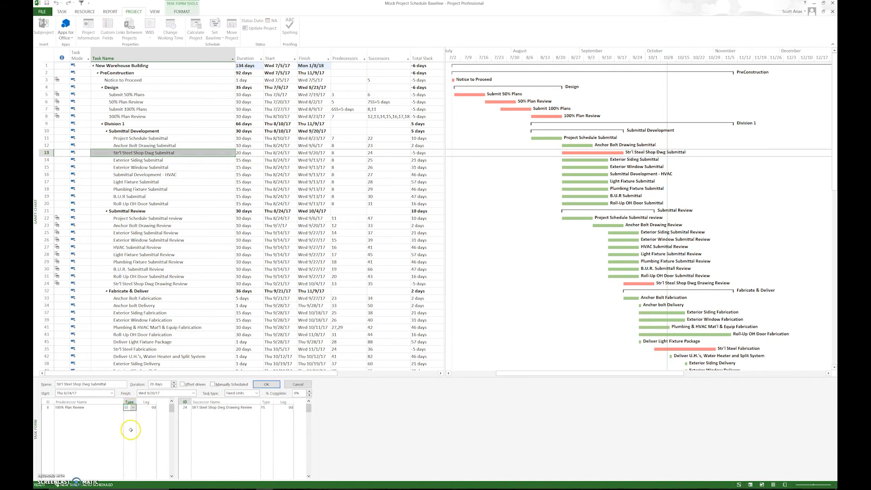
{"action": "left_click", "coordinate": [151, 408]}
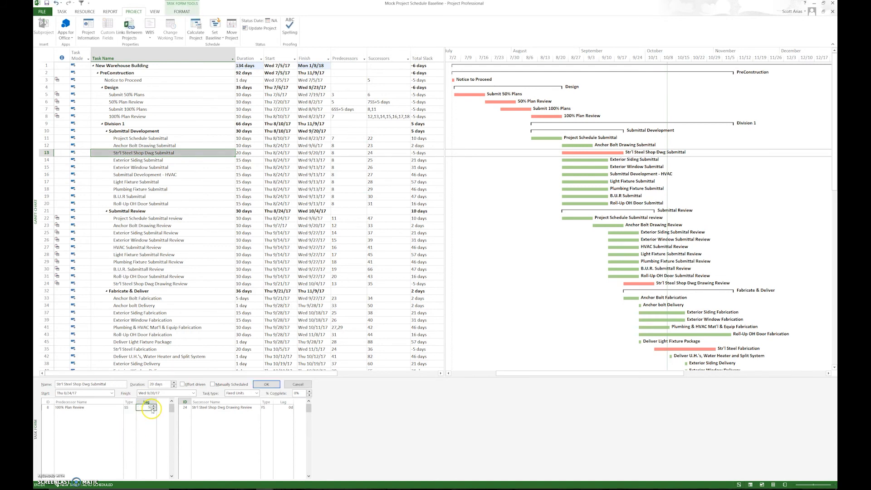
{"action": "left_click", "coordinate": [267, 384]}
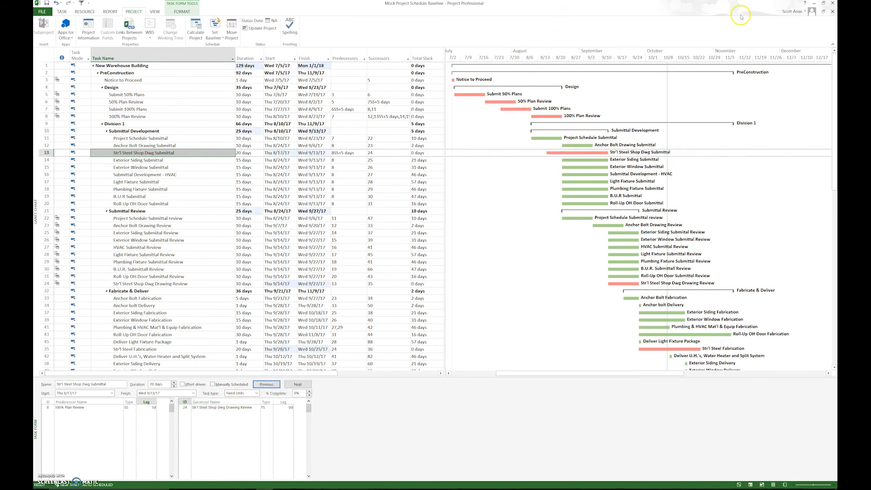
{"action": "left_click_drag", "start_coordinate": [833, 89], "coordinate": [834, 272]}
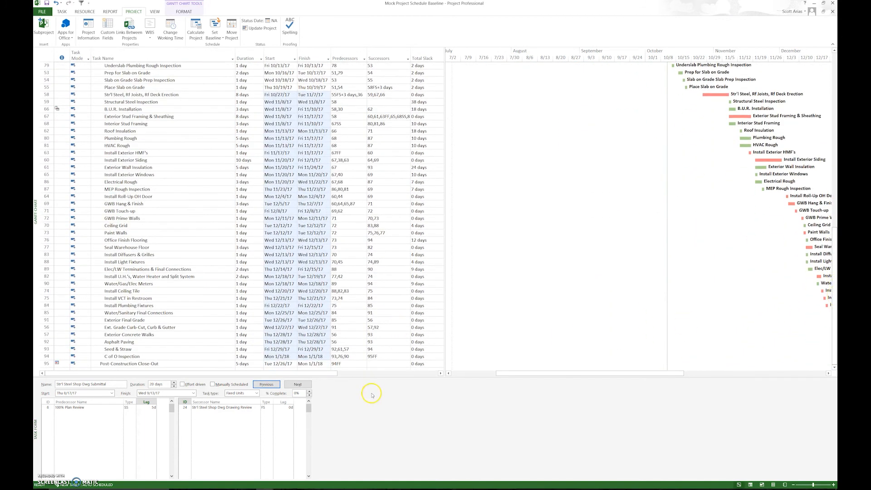